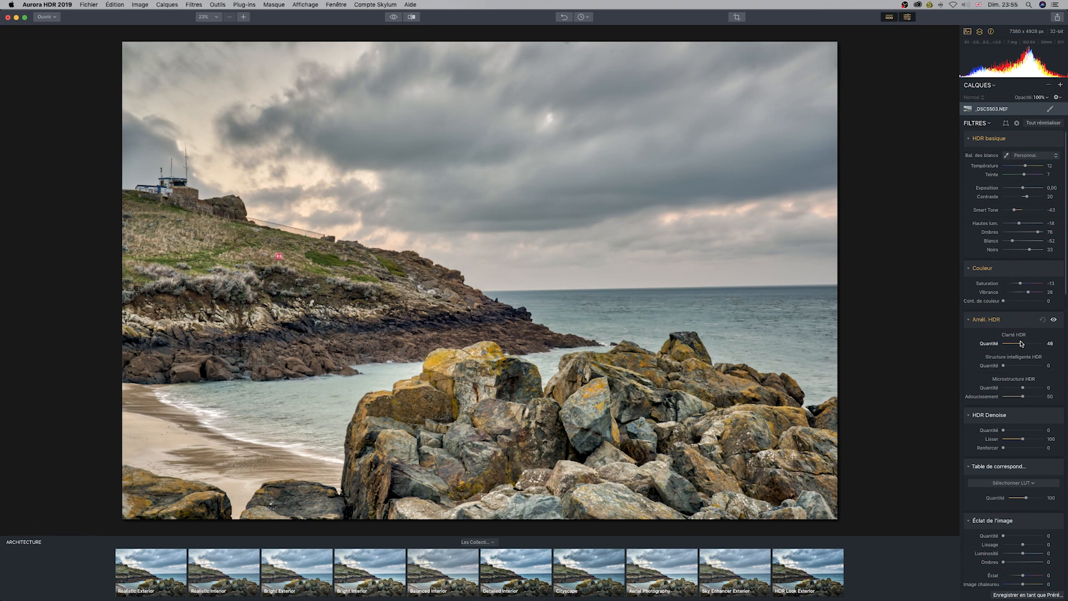
Set the Clarté HDR amount of the base photo to 45
mouse_move(1019, 345)
mouse_down()
mouse_move(1001, 344)
mouse_move(1022, 345)
mouse_up()
Try stronger Structure intelligente HDR, at 57, together with added Microstructure HDR on the base photo, and reset both
drag(1005, 366, 1037, 365)
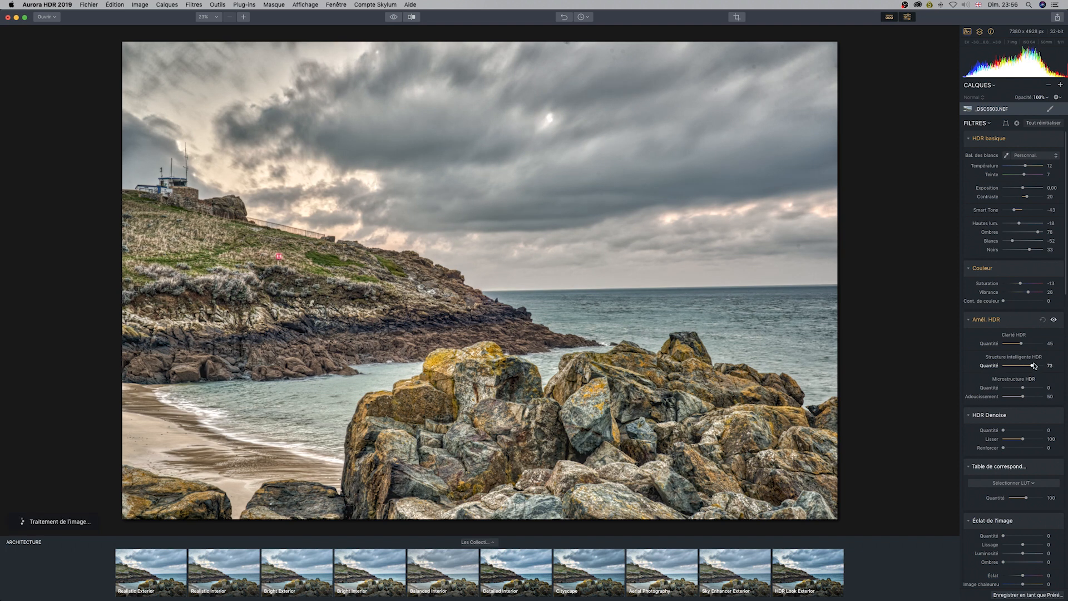
mouse_move(1032, 366)
mouse_down()
mouse_move(995, 368)
mouse_move(1025, 365)
mouse_up()
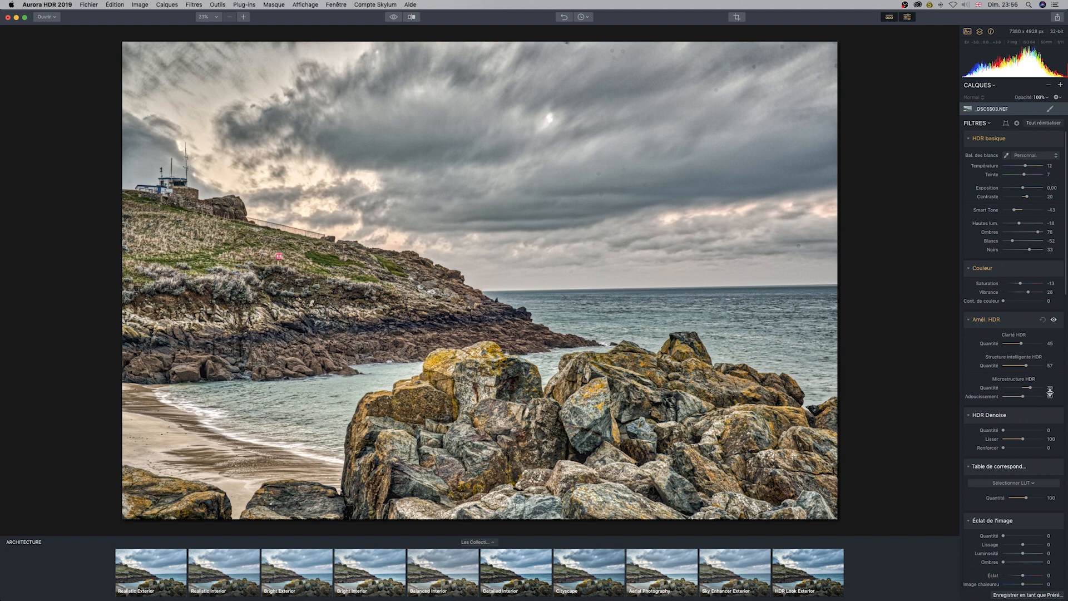
double_click(995, 366)
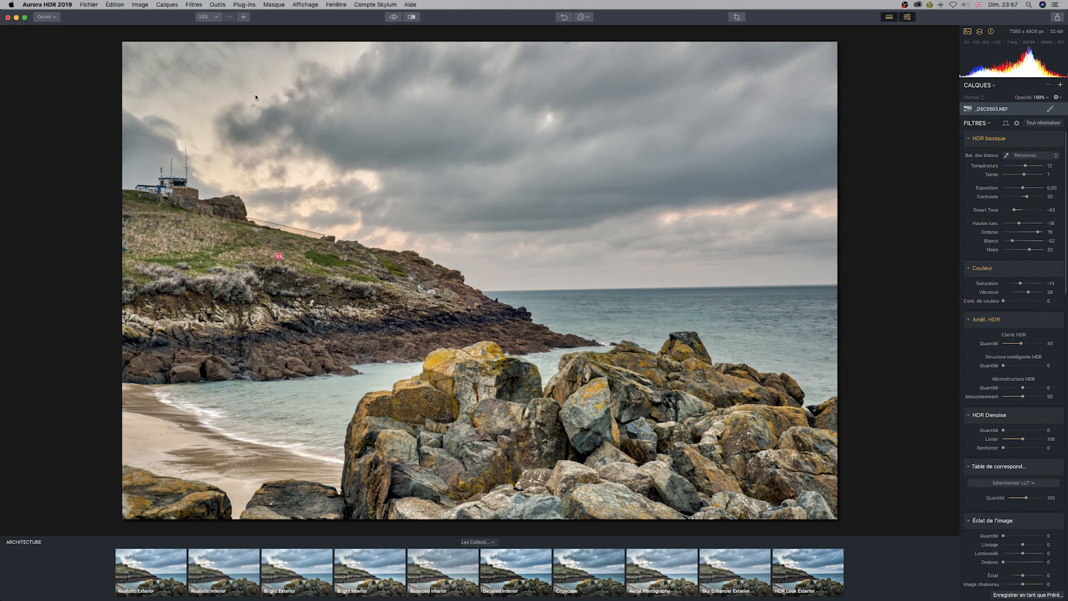
Add an adjustment layer with Clarté HDR 40, Structure intelligente HDR 28 and Microstructure HDR 28
click(1060, 86)
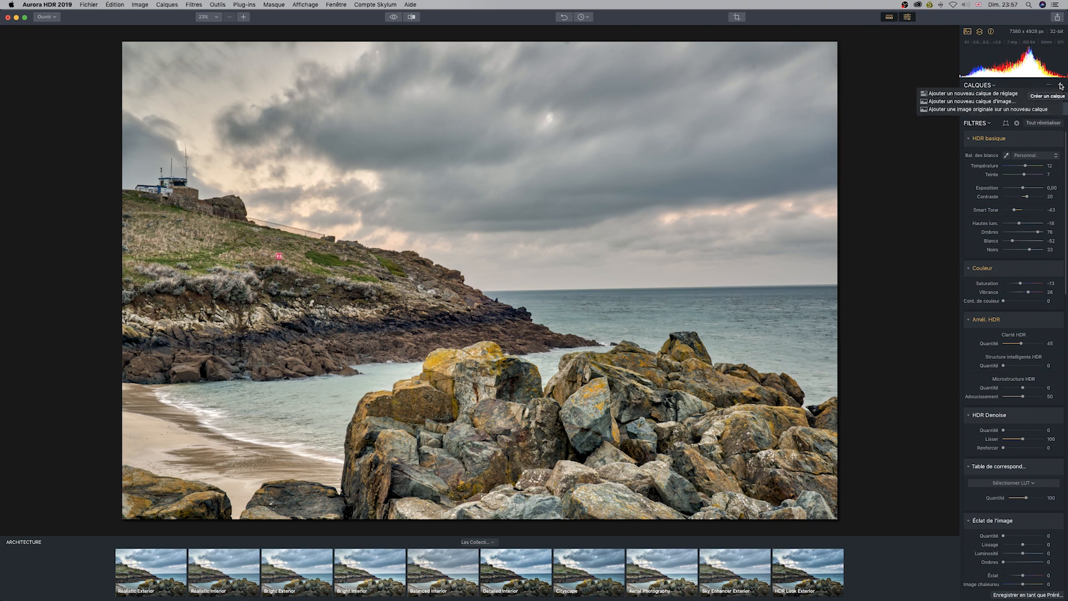
click(1013, 94)
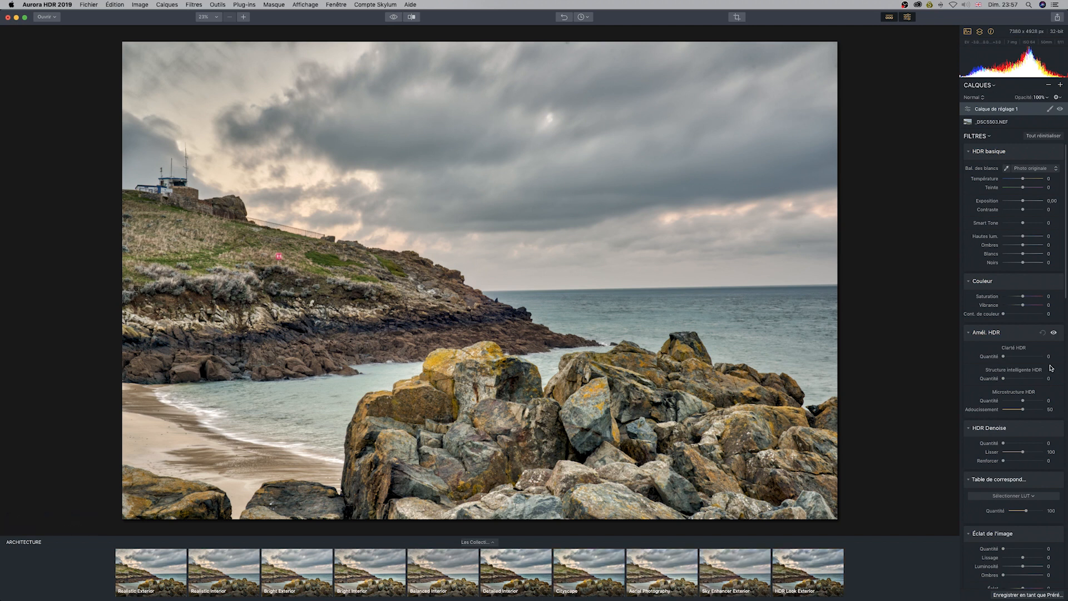
drag(1004, 359, 1027, 402)
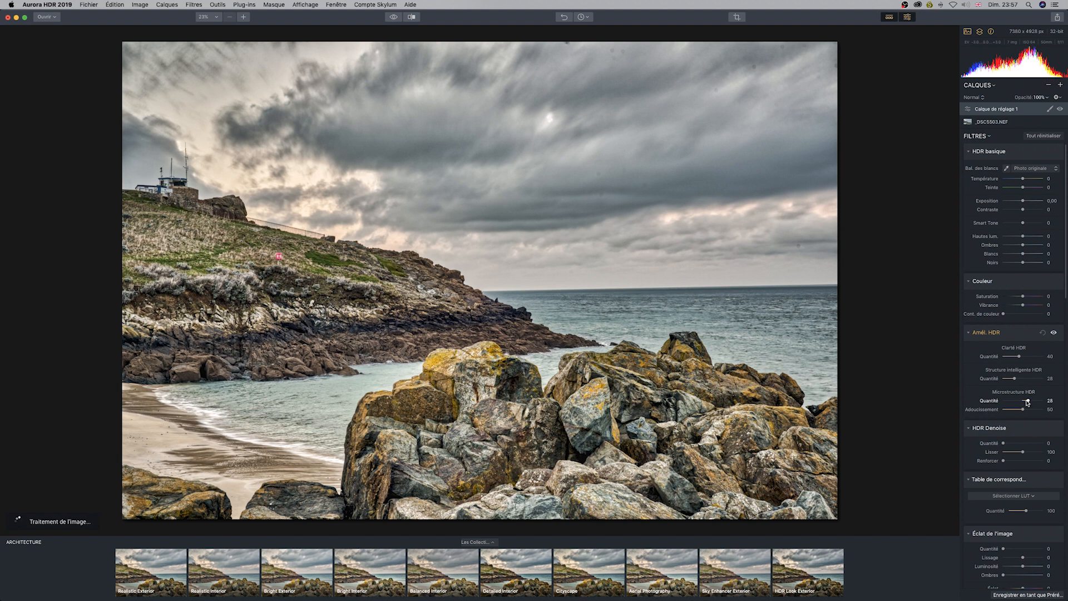
Paint a brush mask over the cliff and foreground rocks to limit the HDR enhancement layer to them
click(1050, 111)
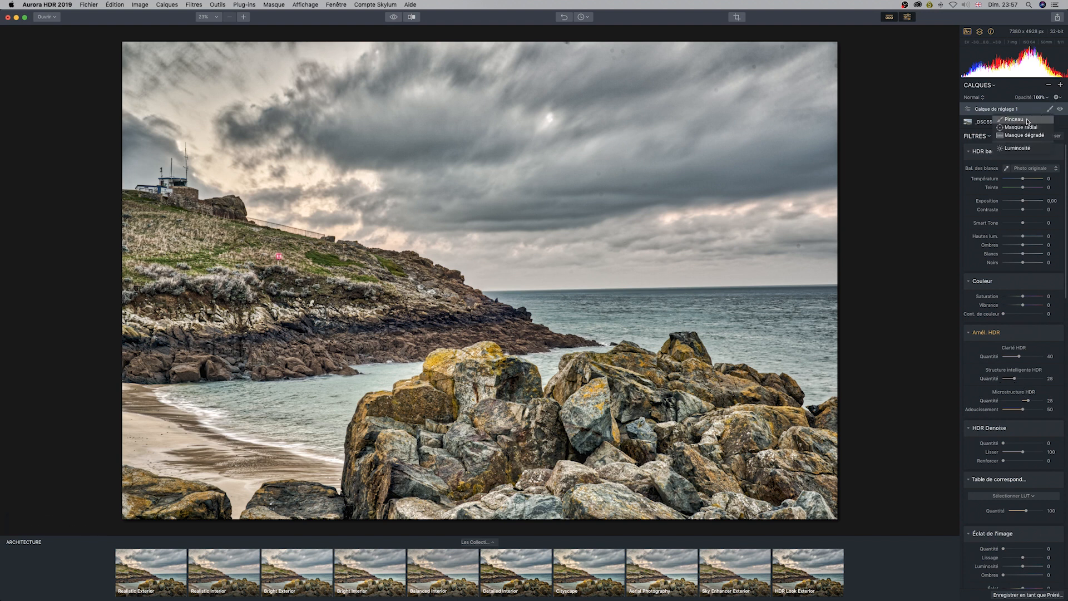
click(1027, 122)
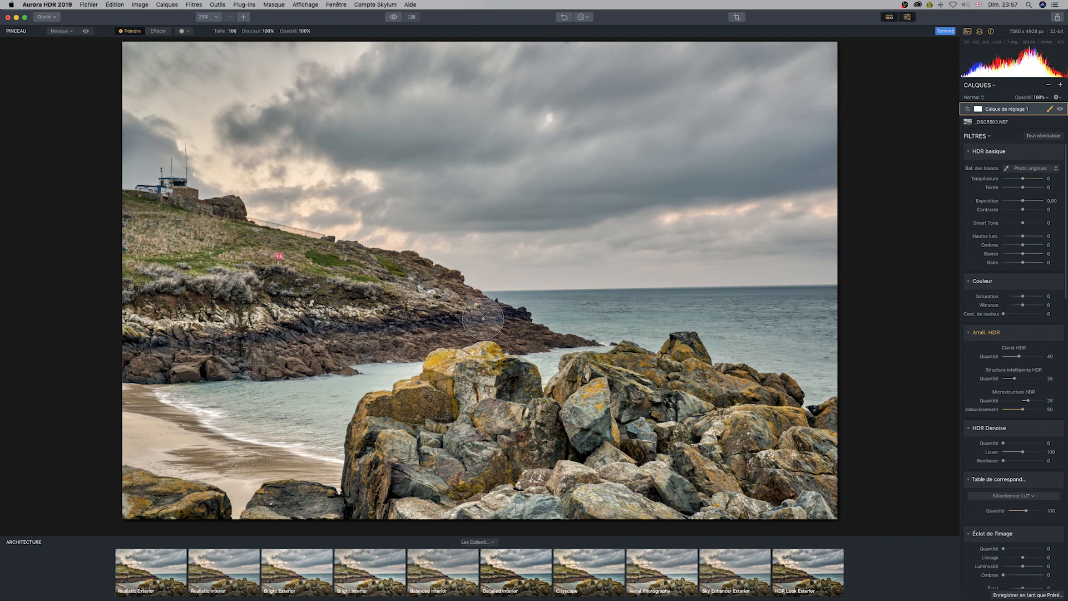
mouse_move(287, 357)
mouse_down()
mouse_move(325, 346)
mouse_move(166, 347)
mouse_up()
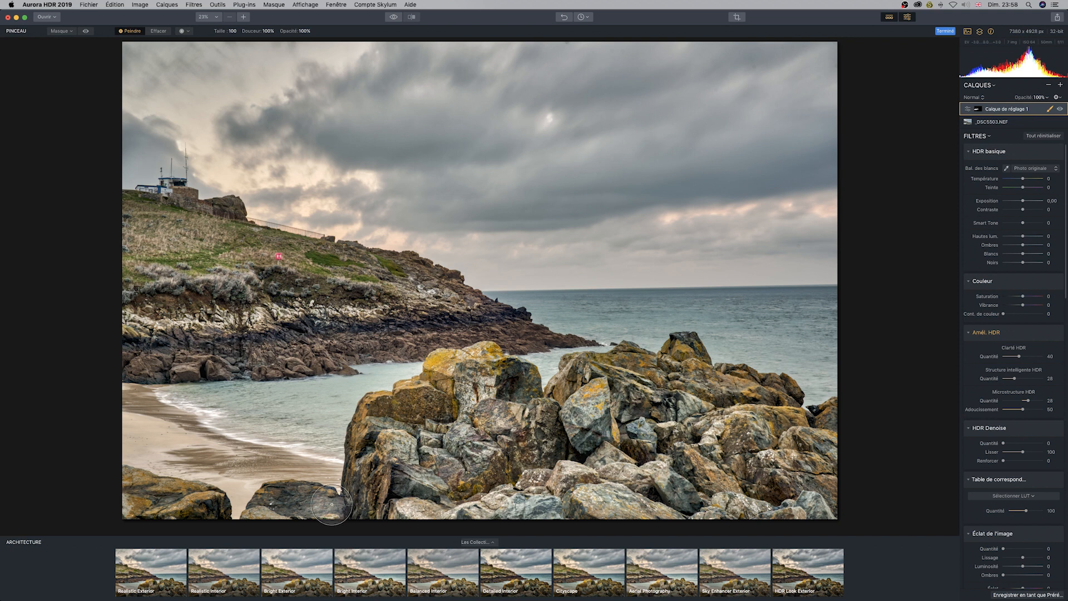
key(Return)
key(z)
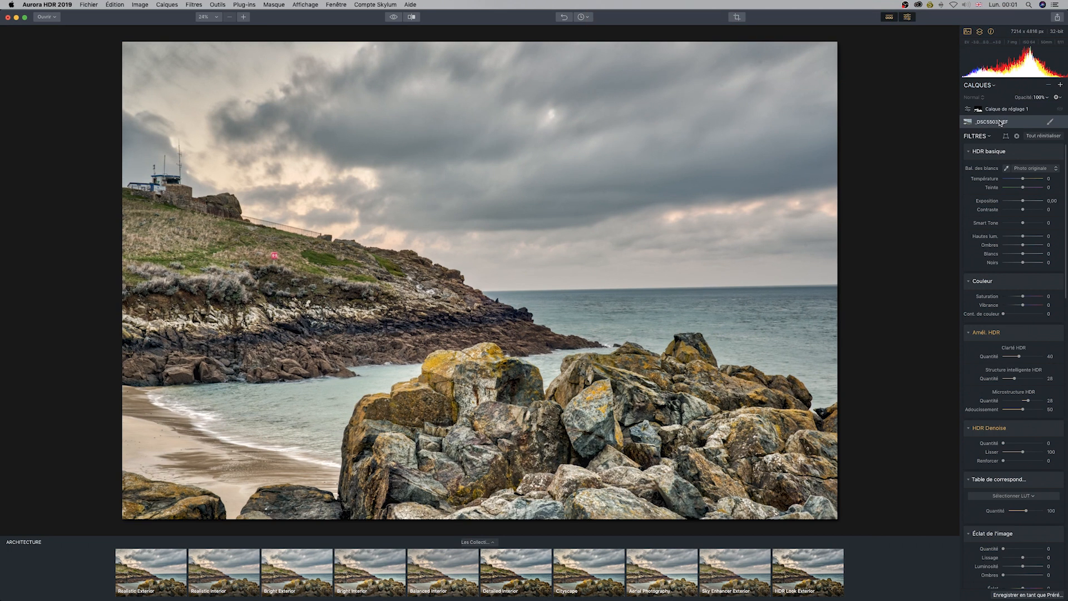
Try the Transform sliders on the _DSC5503.NEF layer and reset them all to 0
click(999, 122)
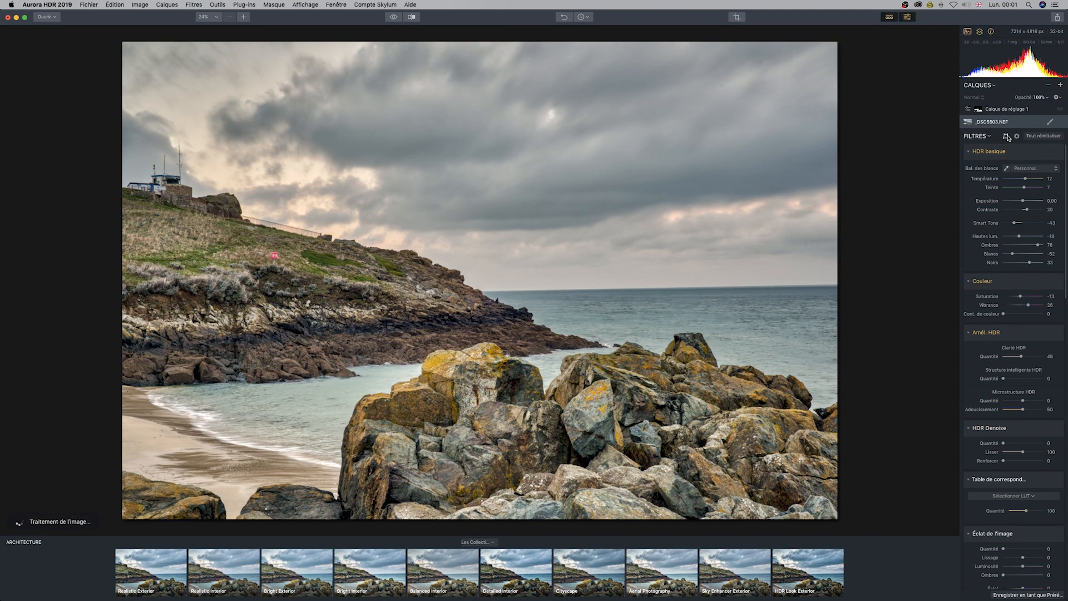
click(1006, 136)
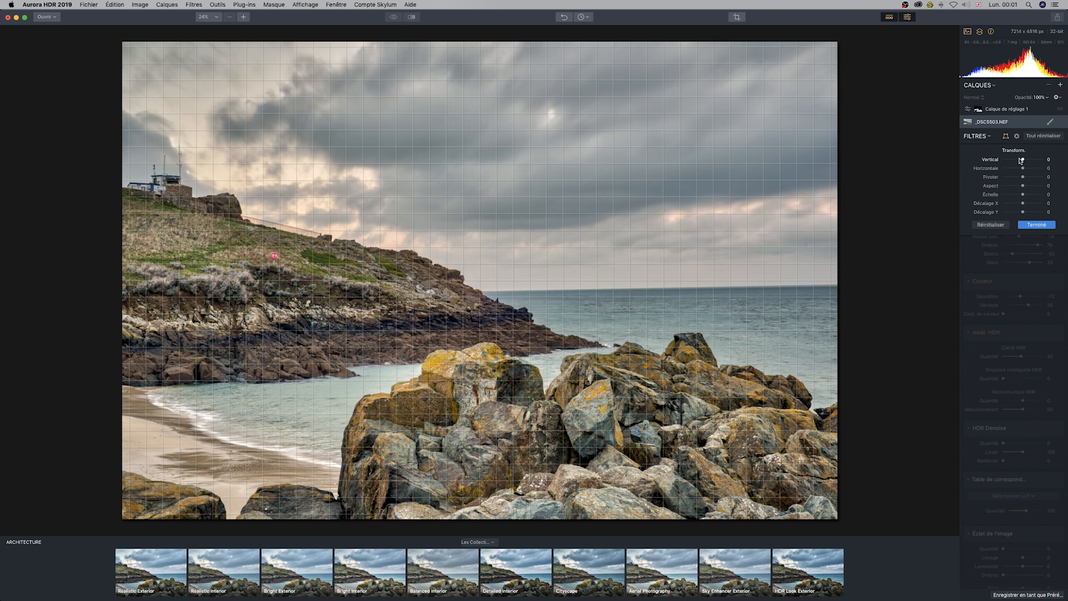
drag(1021, 159, 1025, 212)
double_click(990, 212)
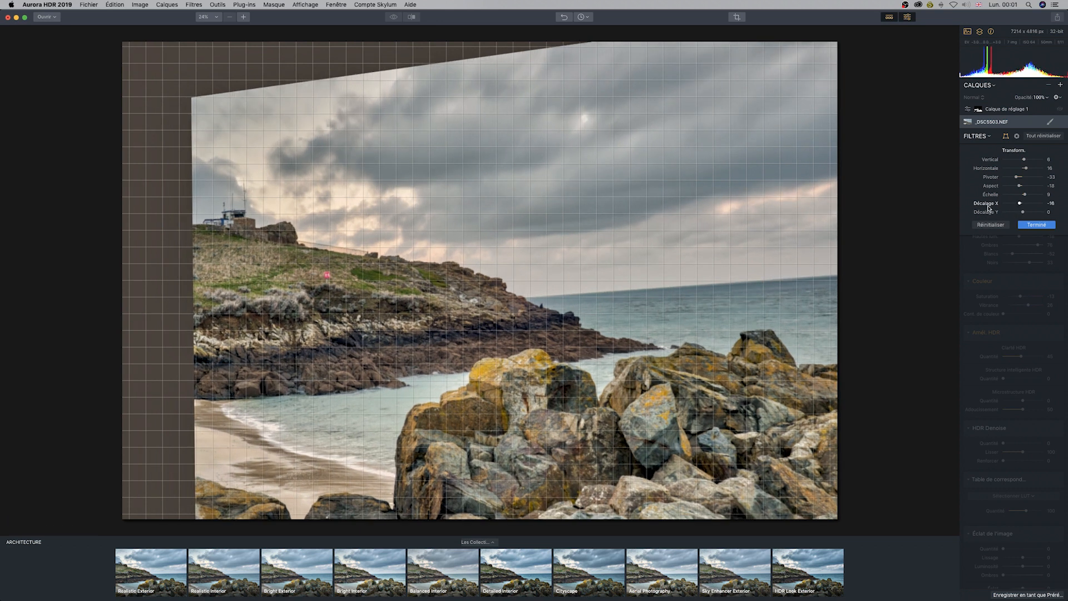
double_click(990, 203)
double_click(989, 161)
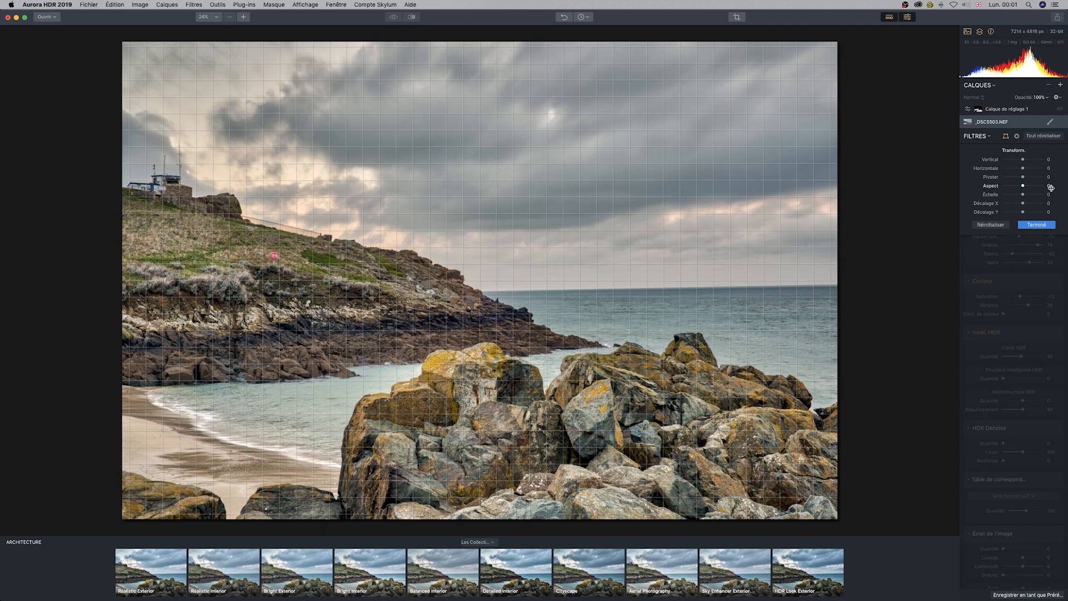
Try the lens correction's devignetting on the base photo, and level the horizon with a 0.61° crop rotation
click(1016, 137)
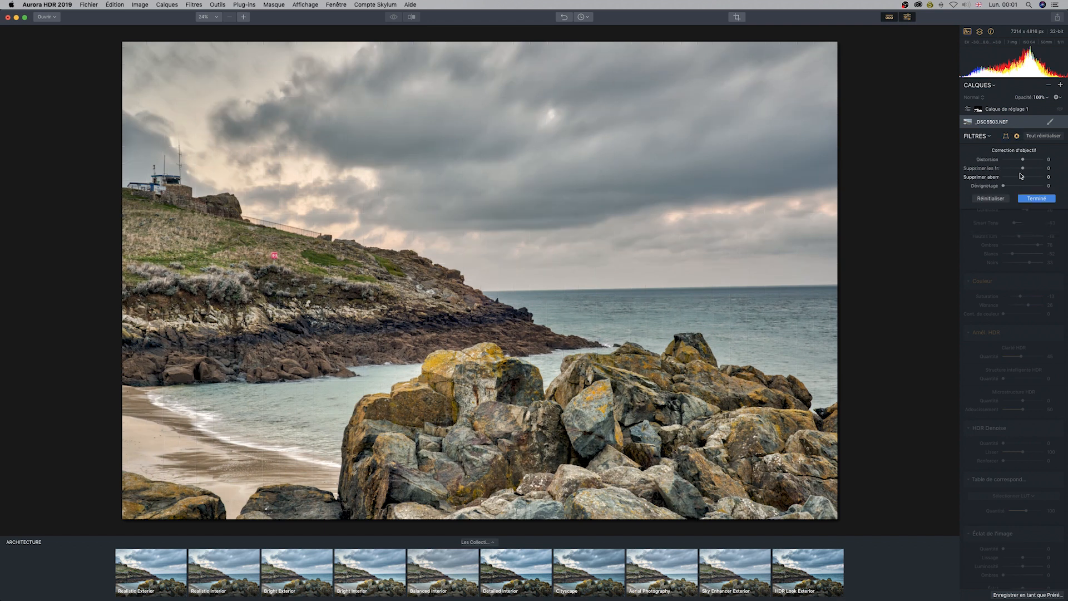
drag(1004, 186, 1032, 186)
key(Tab)
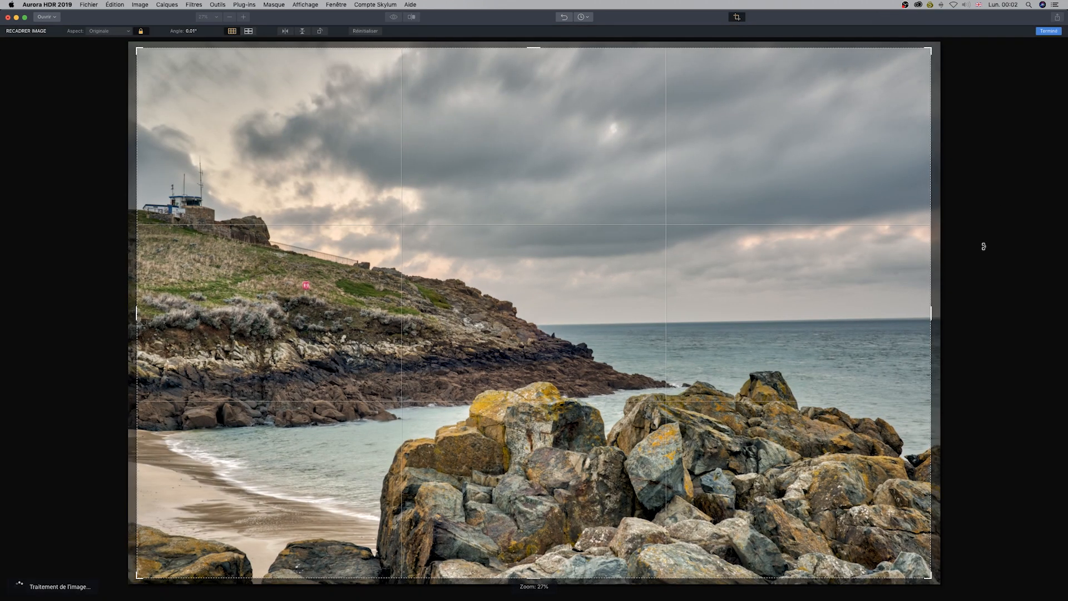
drag(983, 246, 986, 255)
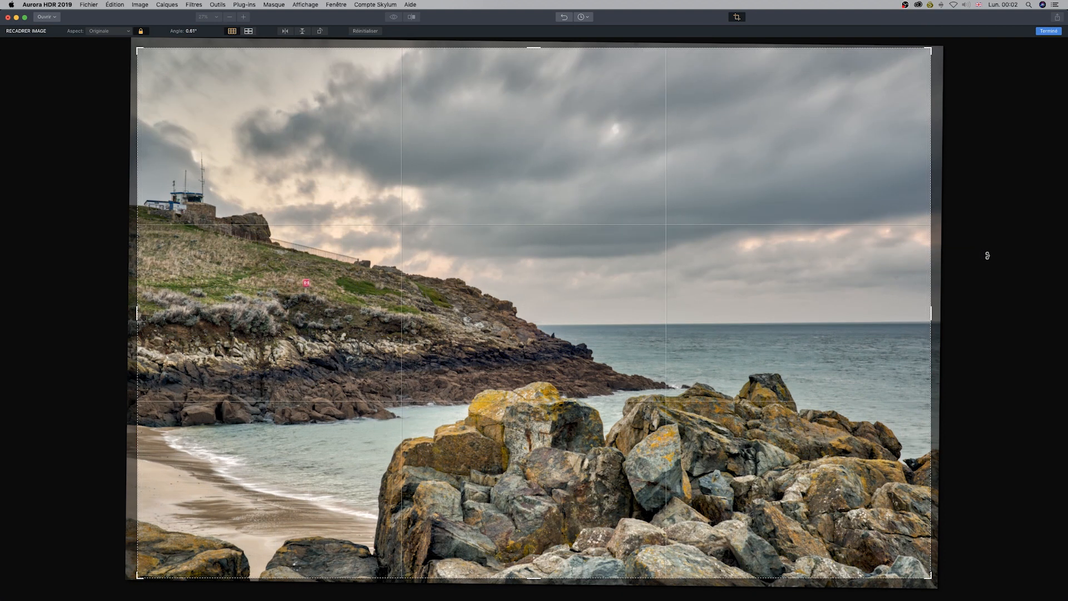
key(Return)
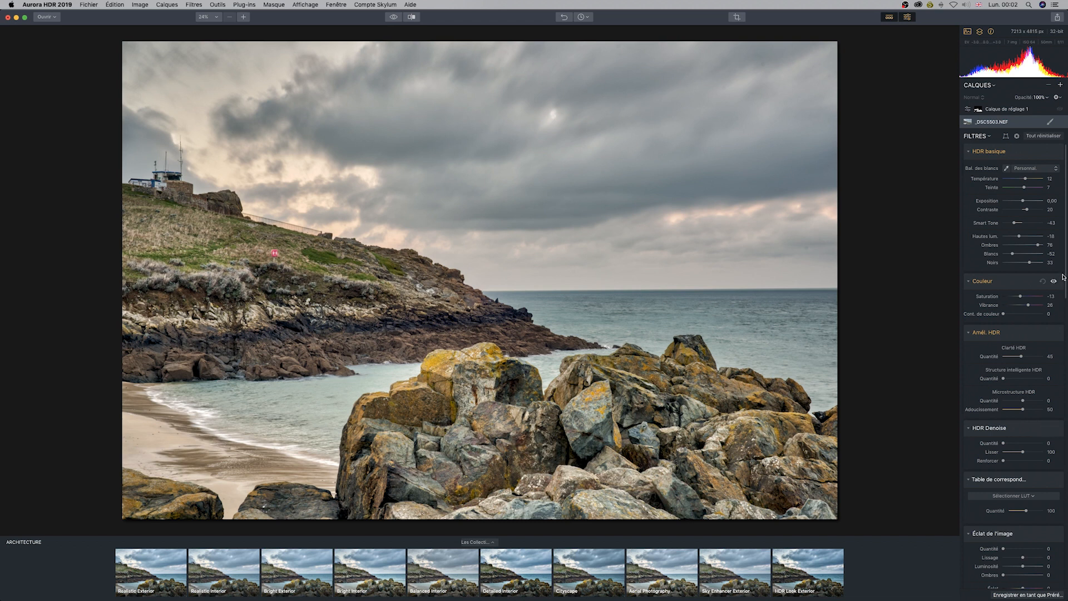
Add a second adjustment layer directly above the base photo and keep it selected after checking the first adjustment layer
scroll(1030, 343, down, 10)
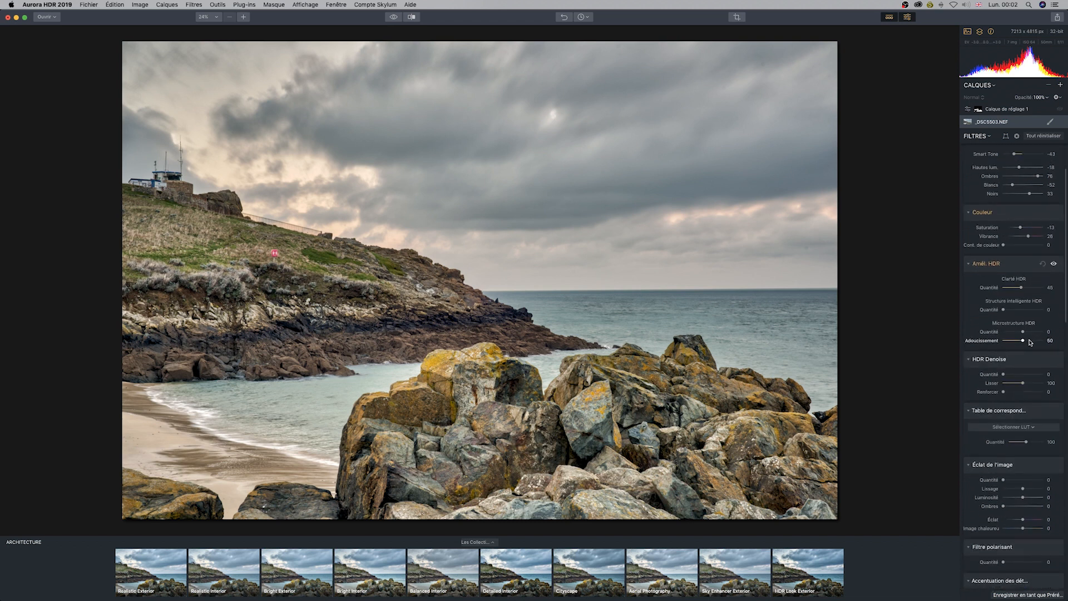
click(1059, 85)
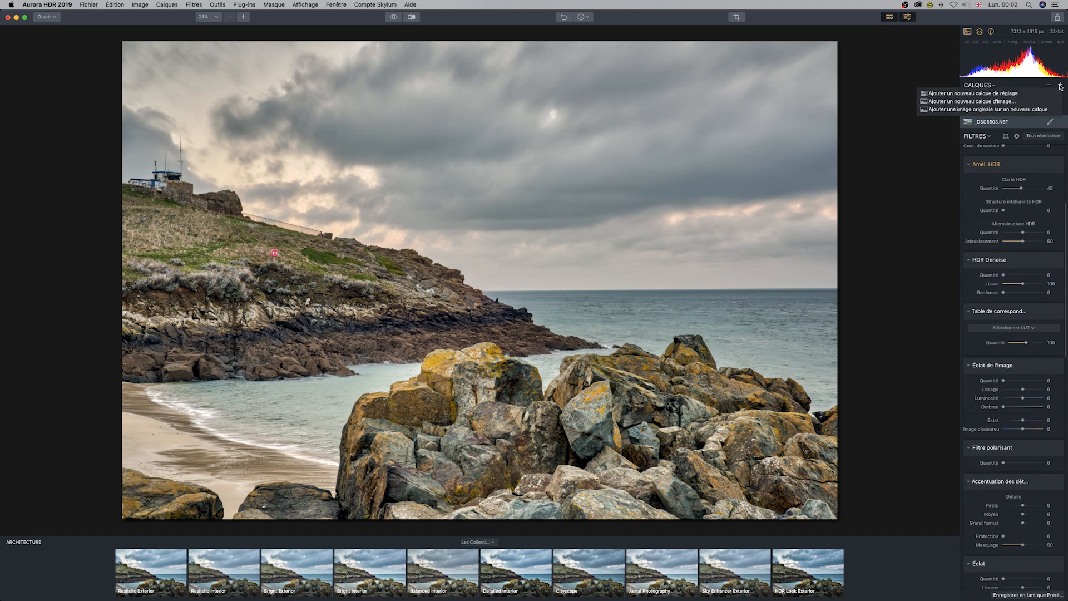
click(1034, 89)
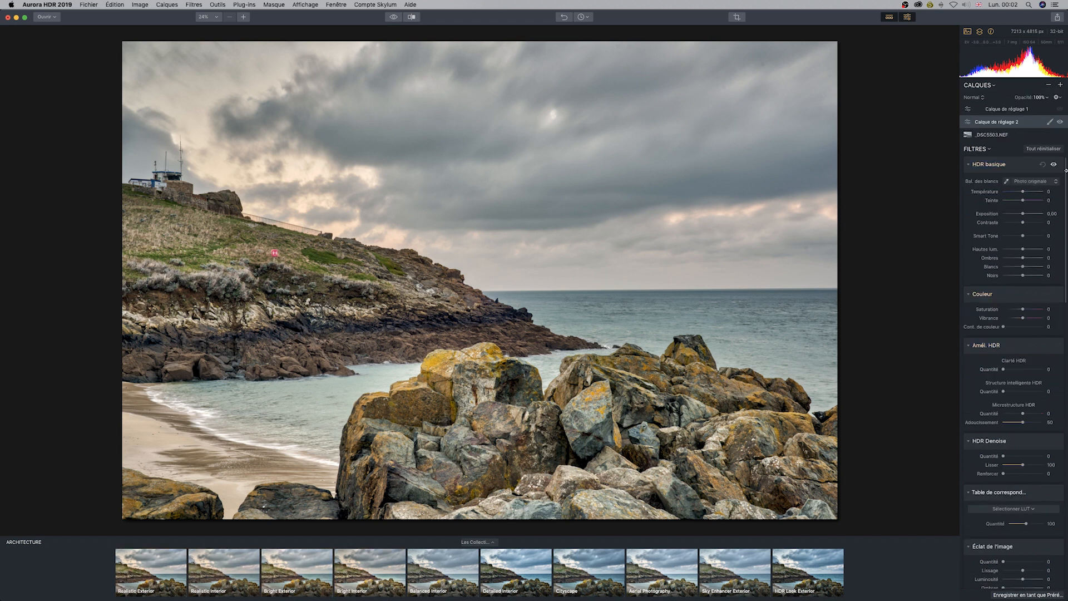
click(1008, 109)
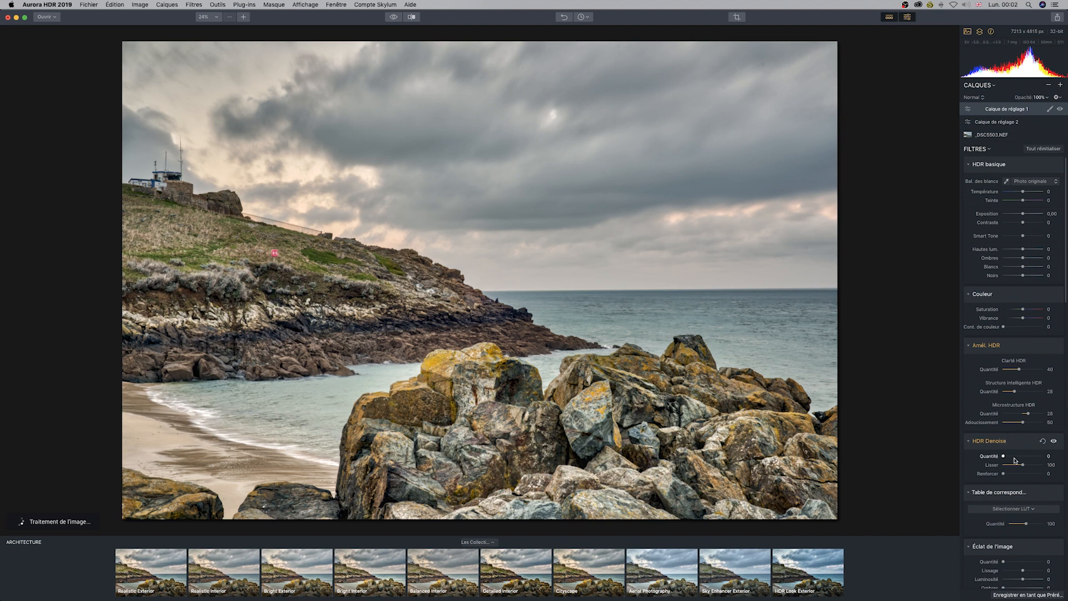
click(991, 123)
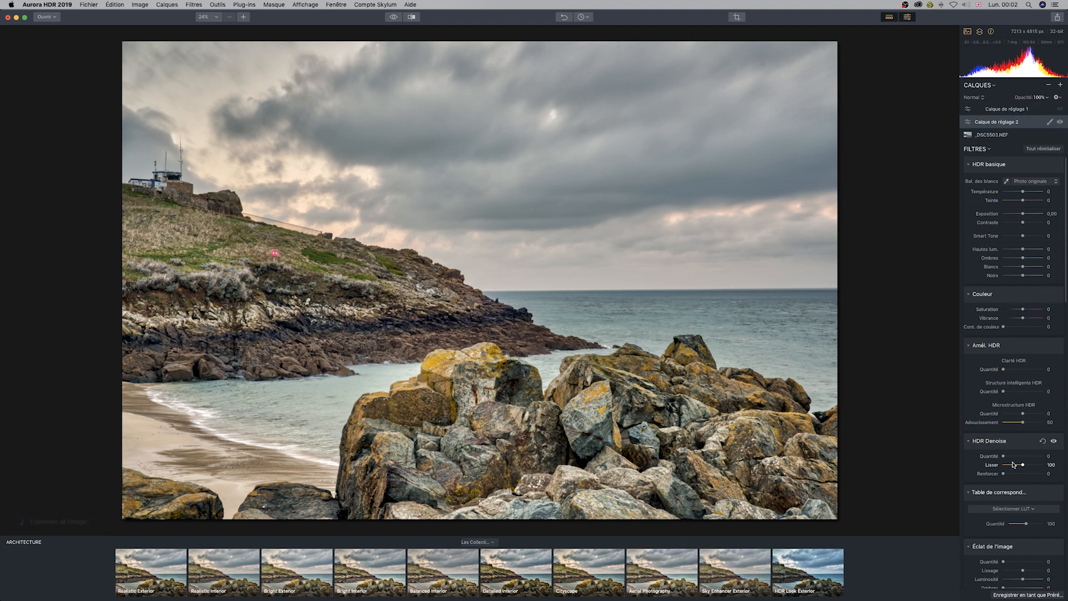
Apply the Froides LUT to the second adjustment layer with an amount of 21
scroll(1019, 468, down, 3)
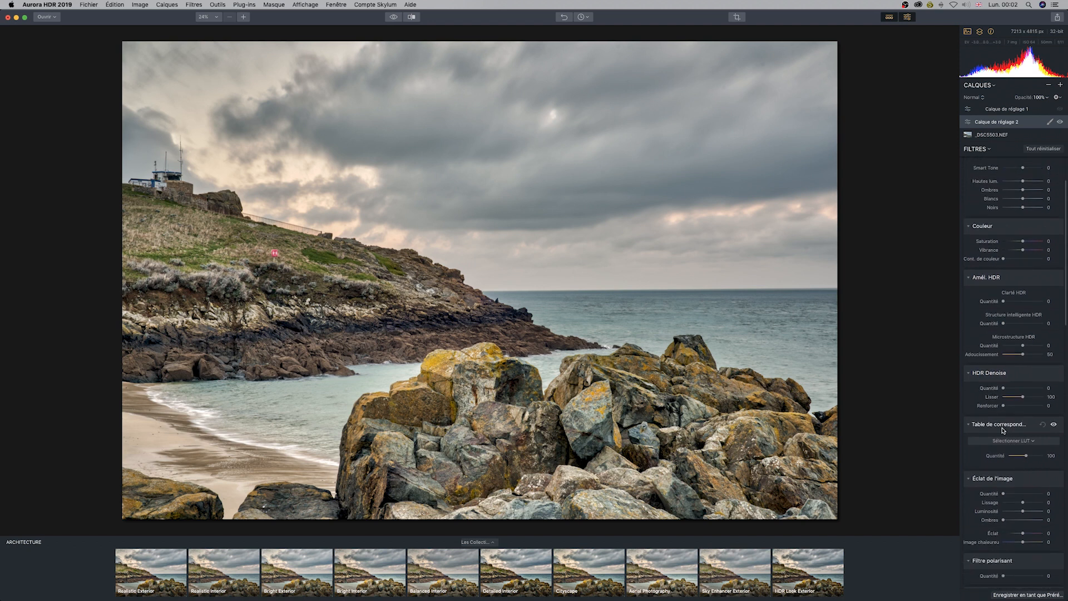
click(1030, 441)
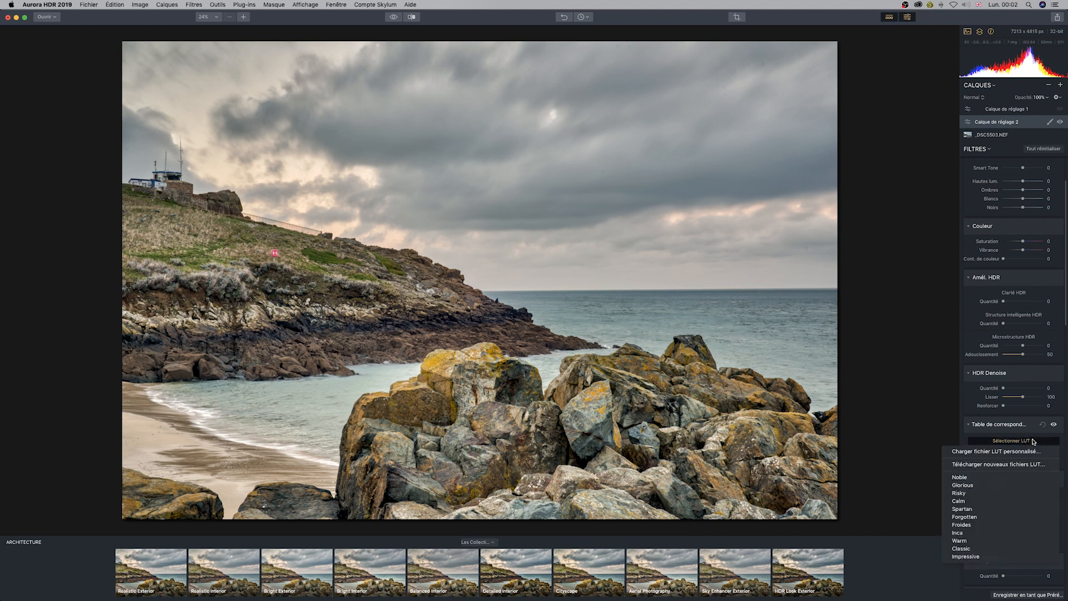
click(983, 478)
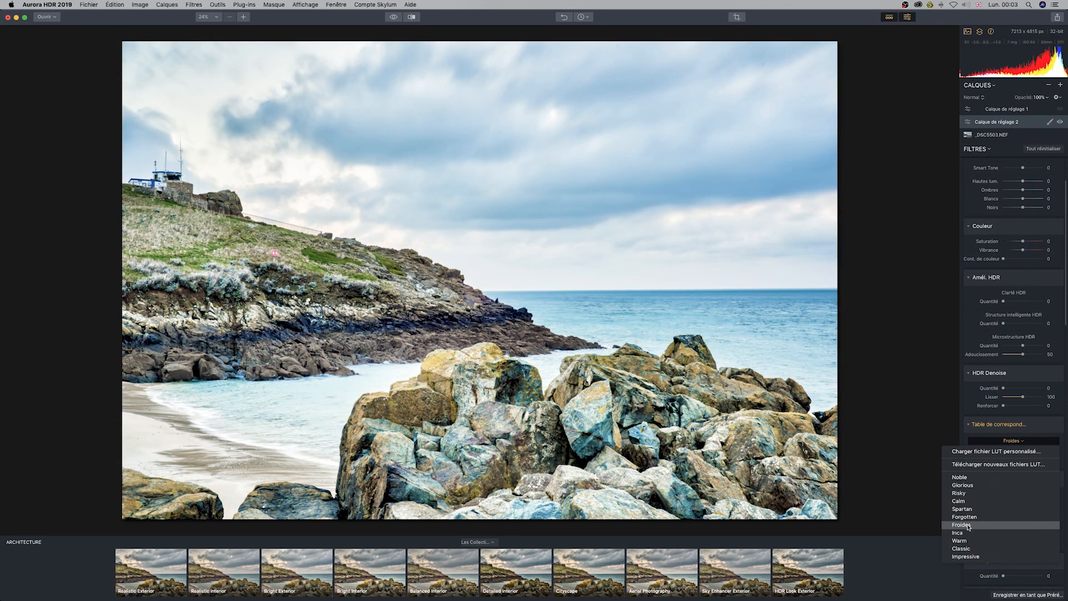
click(978, 423)
mouse_move(1027, 456)
mouse_down()
mouse_move(996, 457)
mouse_move(1011, 456)
mouse_up()
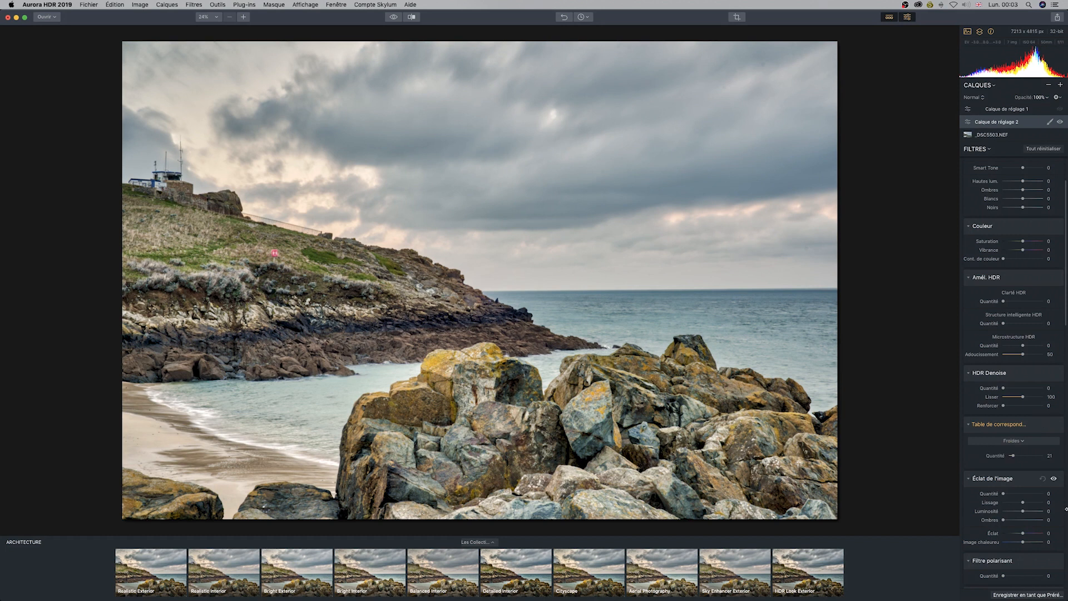
Add a third adjustment layer above the LUT layer for the image glow effect
scroll(1013, 481, down, 5)
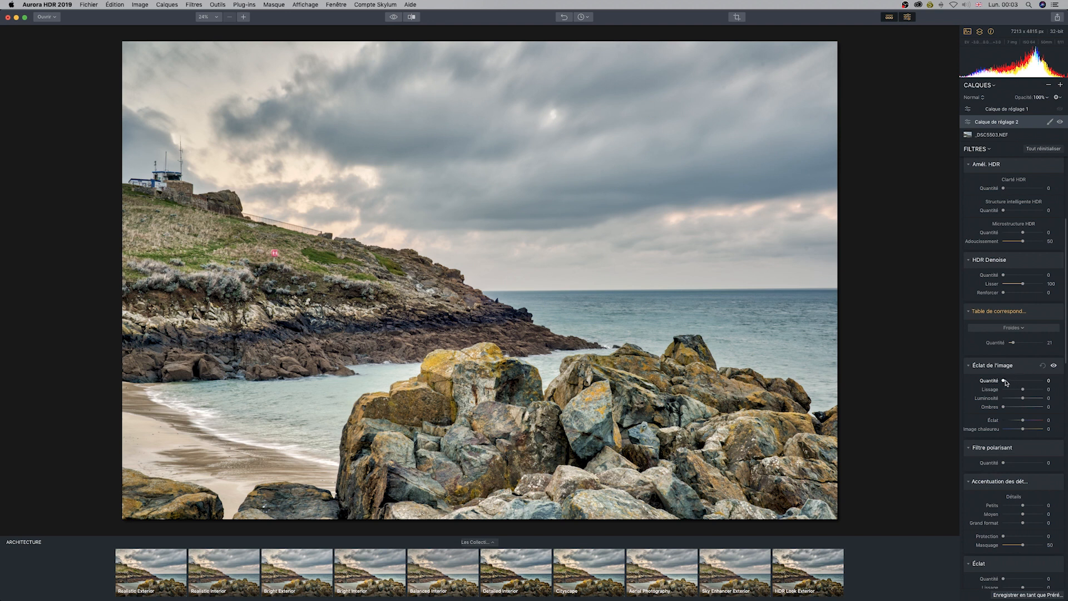
mouse_move(1003, 380)
mouse_down()
mouse_move(1034, 381)
mouse_move(1003, 381)
mouse_up()
click(1060, 86)
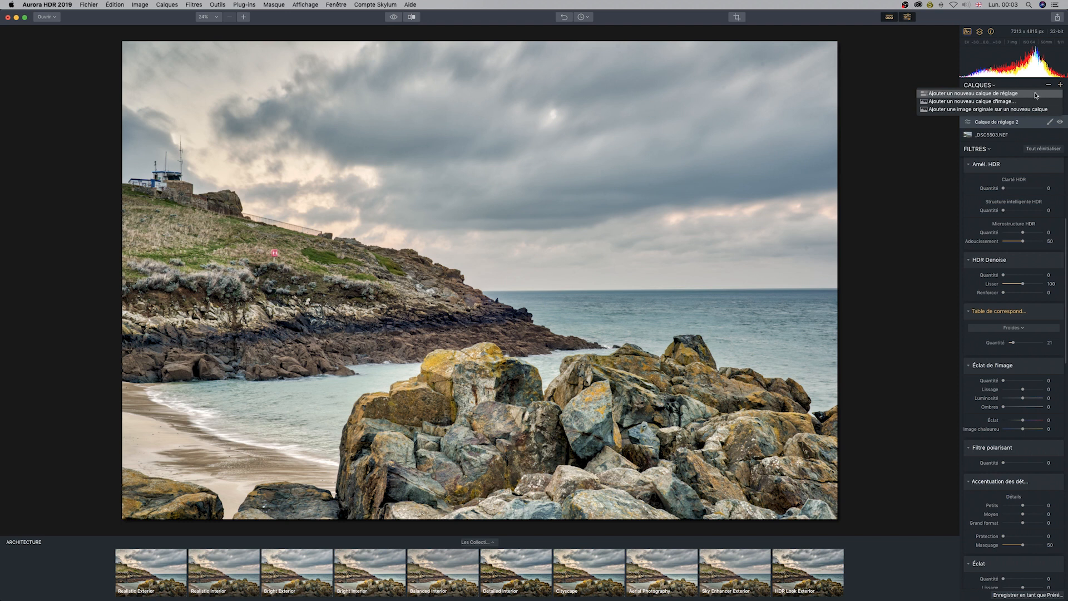
click(1037, 91)
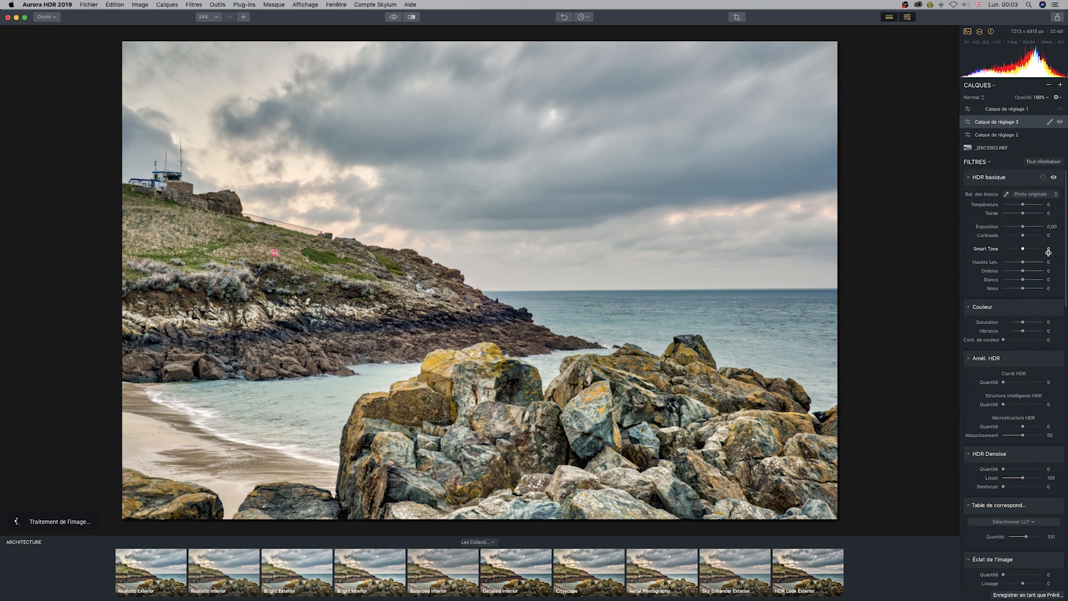
Activate the third layer's mask brush and set Éclat de l'image to Quantité 28, Lissage 31, Luminosité -24, Ombres 29 and Éclat 24
click(1049, 122)
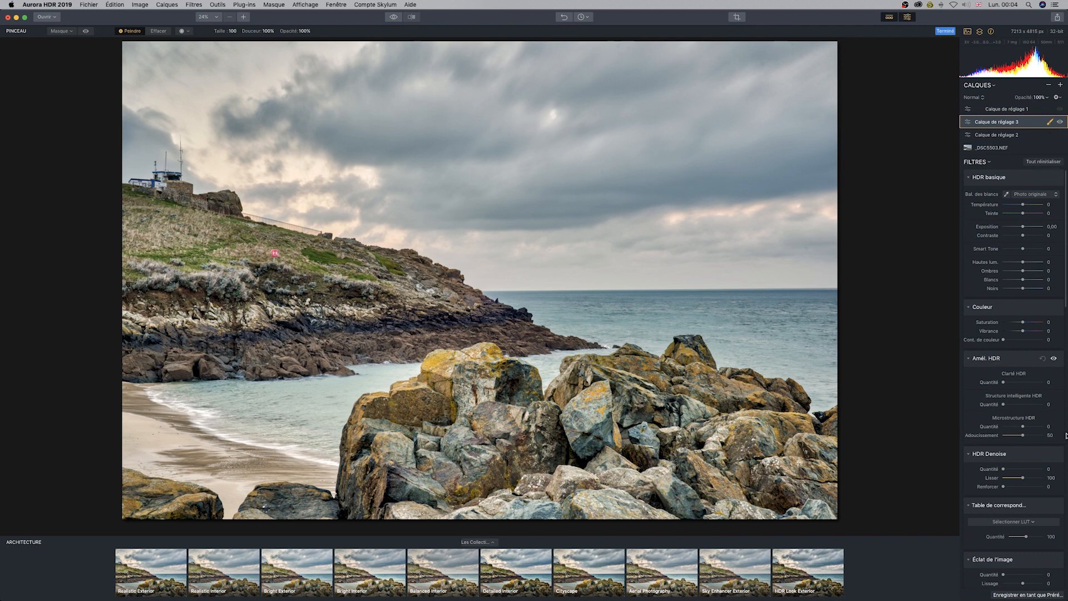
scroll(1021, 494, down, 5)
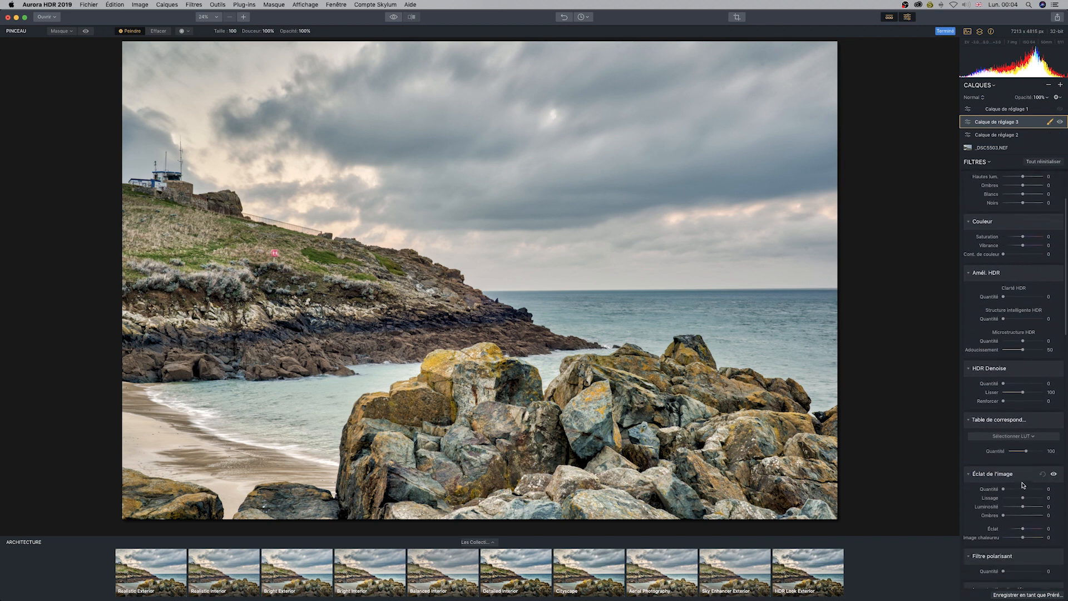
drag(1004, 471, 1028, 490)
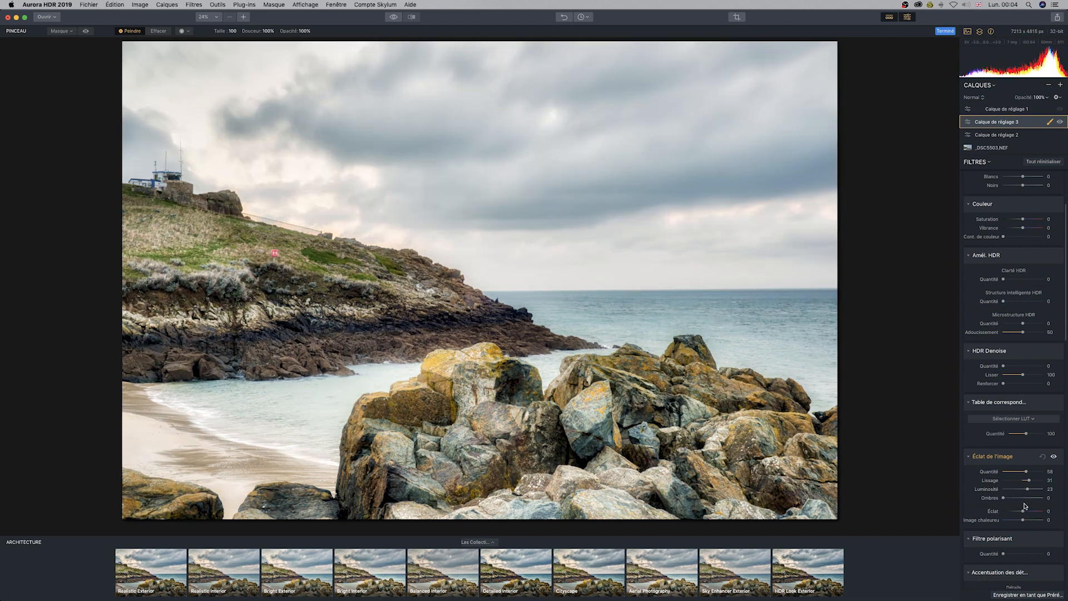
drag(1004, 498, 1030, 520)
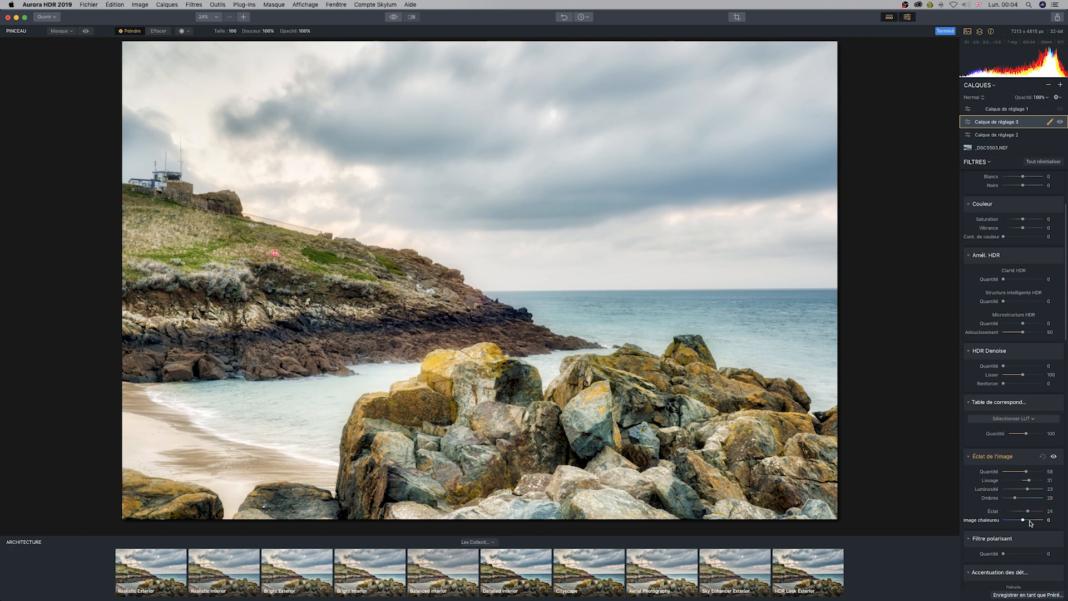
mouse_move(1025, 474)
mouse_down()
mouse_move(1015, 471)
mouse_move(1017, 490)
mouse_up()
Paint the glow layer's mask across the whole sky down to the horizon, enlarging the brush size to 316
mouse_move(677, 213)
mouse_down()
mouse_move(478, 119)
mouse_move(665, 134)
mouse_move(660, 150)
mouse_move(496, 83)
mouse_move(198, 72)
mouse_move(758, 245)
mouse_move(613, 103)
mouse_up()
key(bracketright)
key(bracketright)
key(bracketright)
key(bracketright)
key(bracketright)
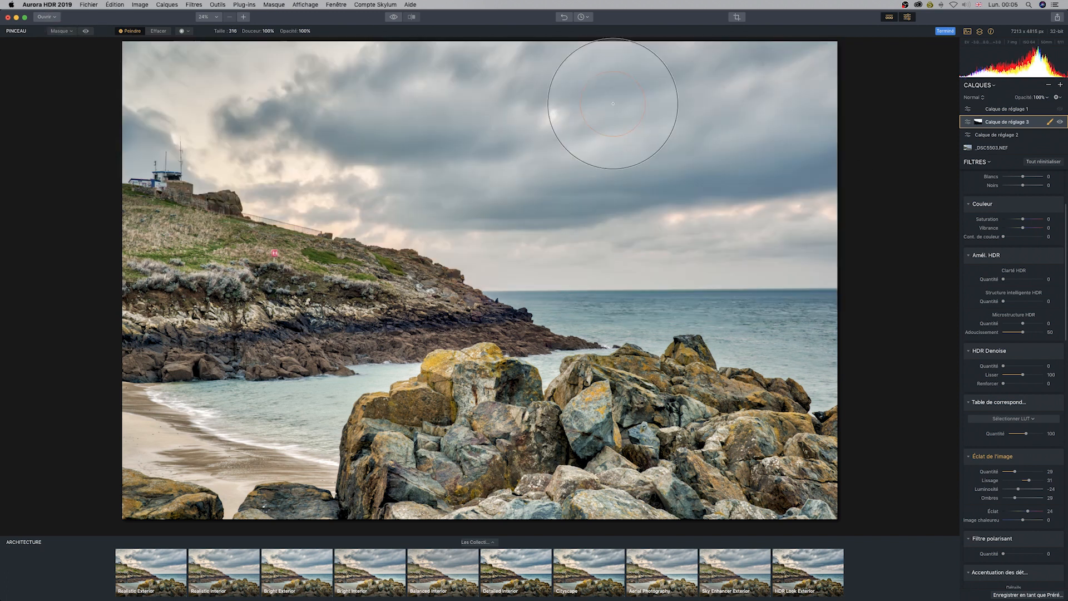
Reduce the mask brush size to 76 for finer work along the sky's edges
key(slash)
key(bracketleft)
key(bracketleft)
key(bracketleft)
key(bracketleft)
key(bracketleft)
key(bracketleft)
key(slash)
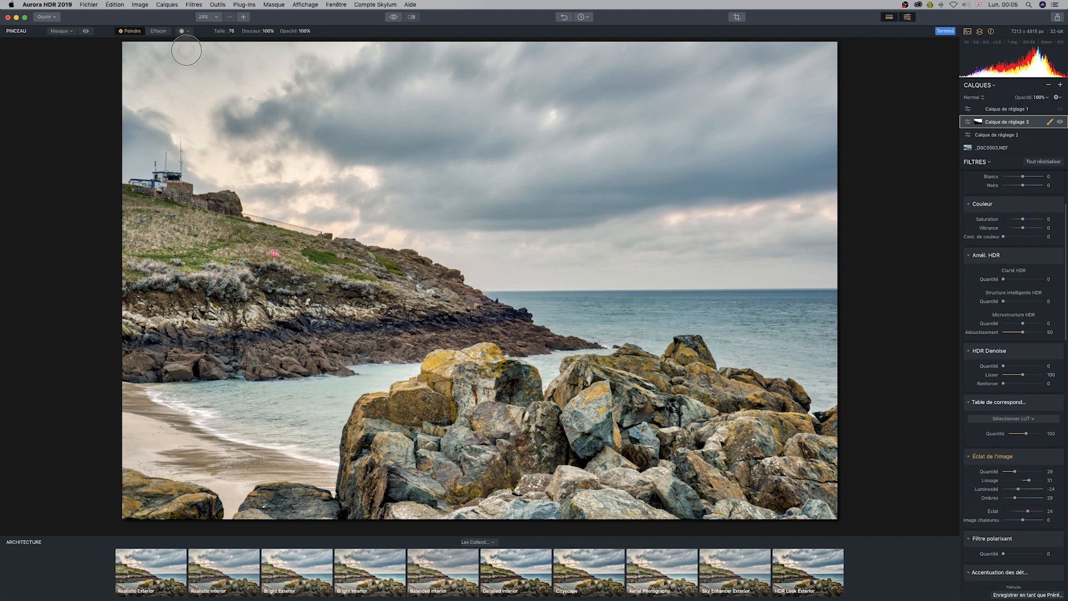
Show the mask overlay to check the sky coverage around the headland building and horizon, and hide it again
click(60, 33)
click(77, 32)
click(87, 31)
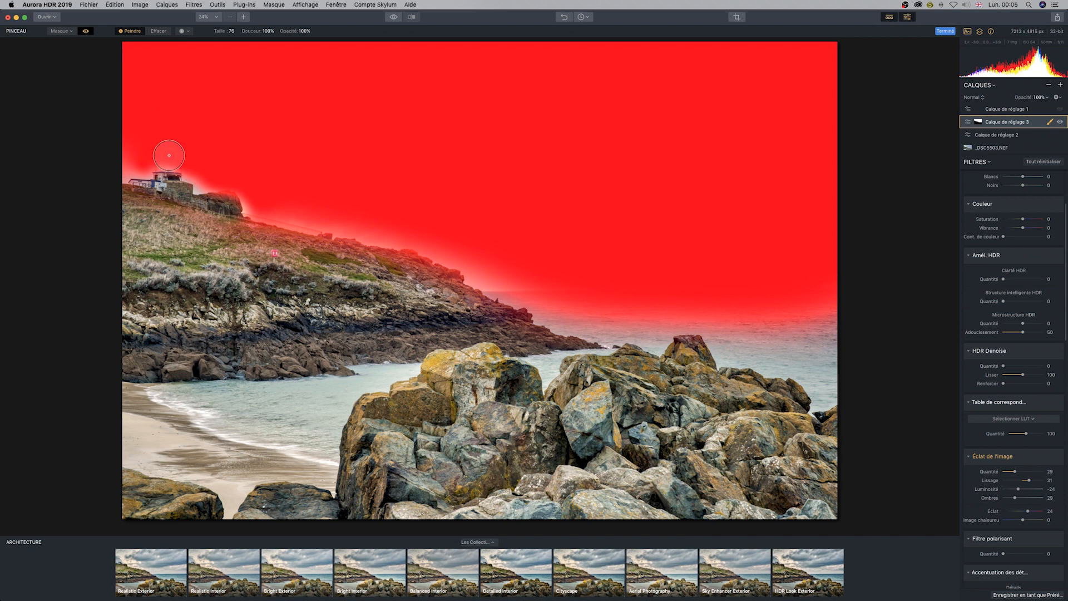
click(86, 31)
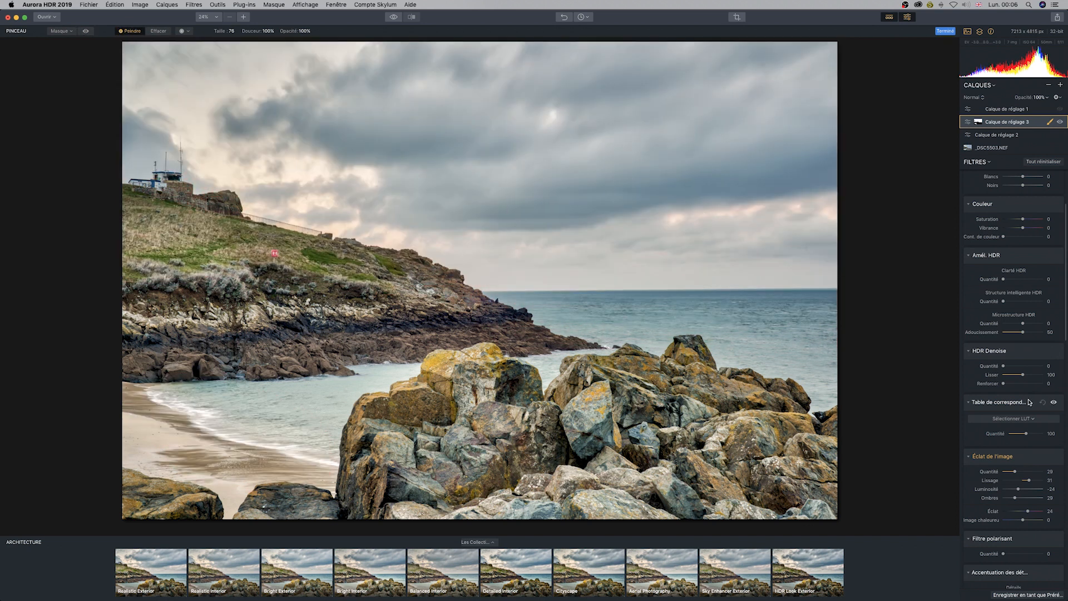
Add a fourth adjustment layer directly above the masked glow layer
scroll(1028, 401, down, 5)
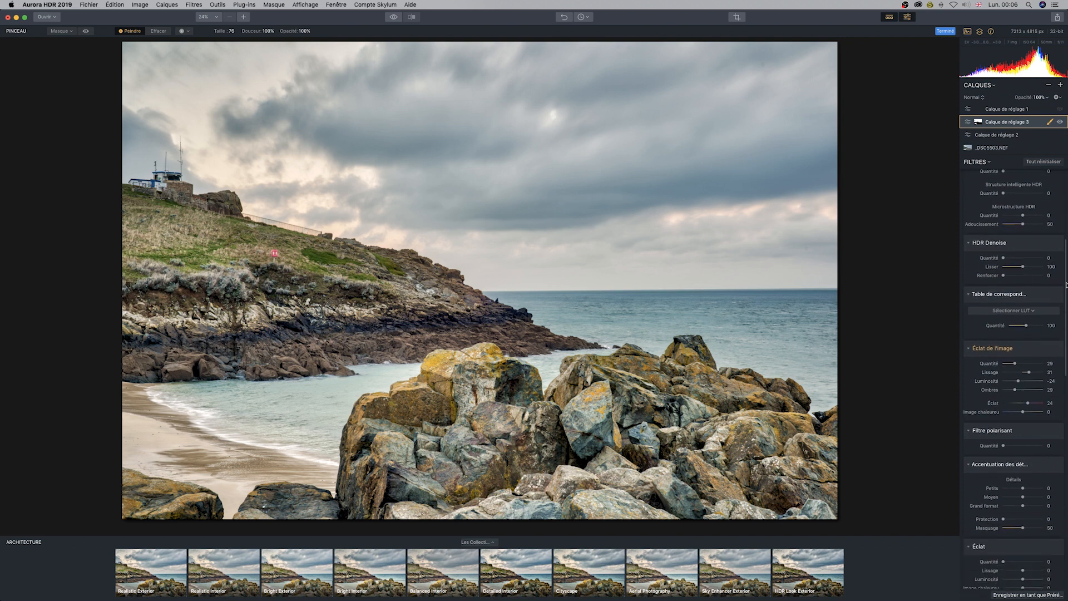
click(1060, 85)
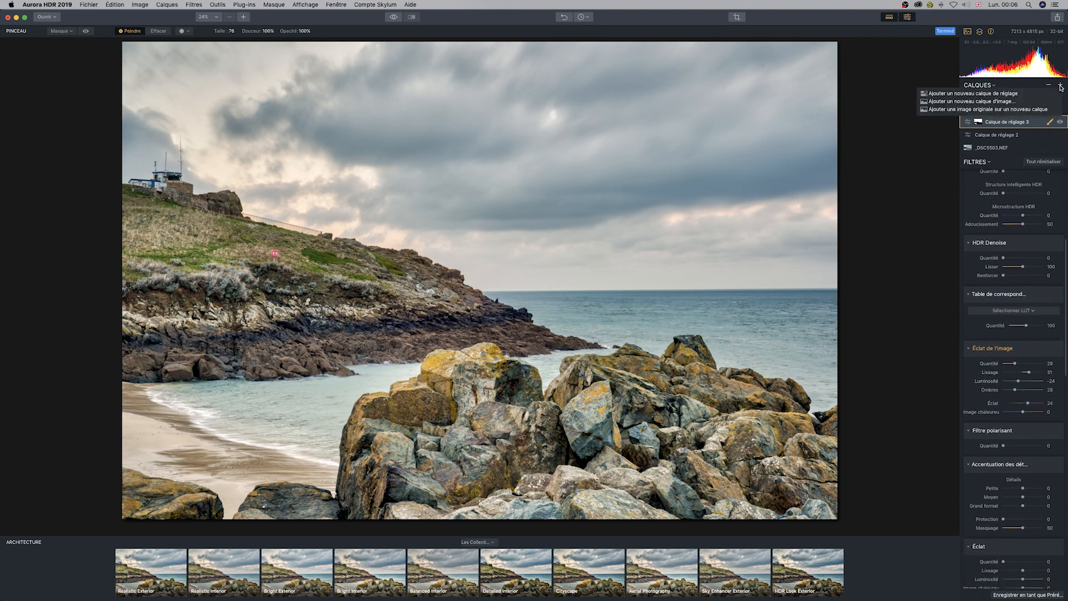
click(1031, 98)
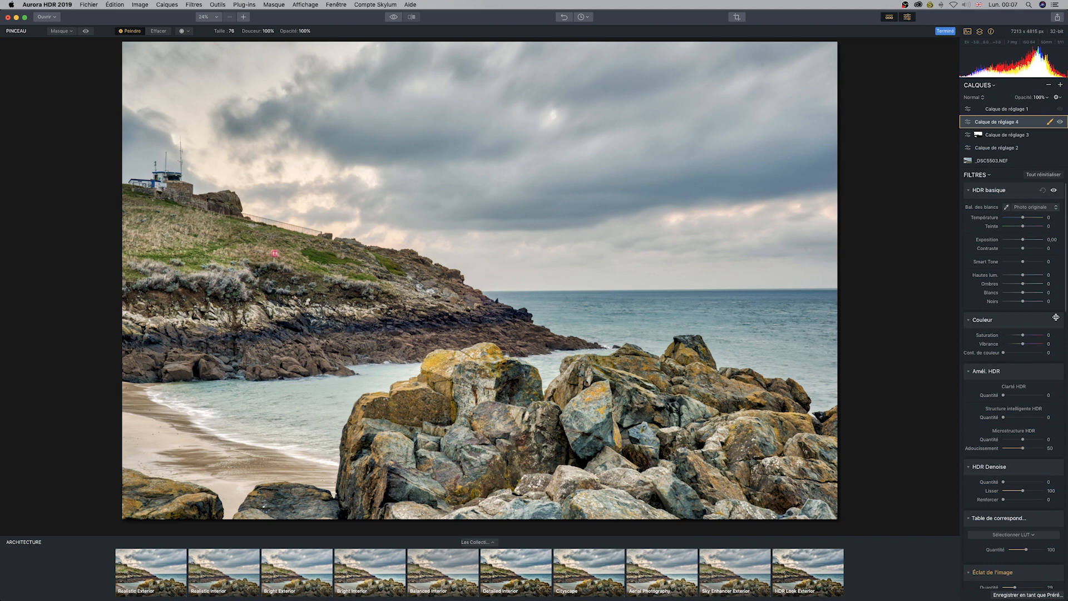
Try several Filtre polarisant amounts on the fourth adjustment layer and set Quantité to 33
scroll(1053, 322, down, 5)
scroll(1050, 363, down, 2)
drag(1003, 360, 1033, 359)
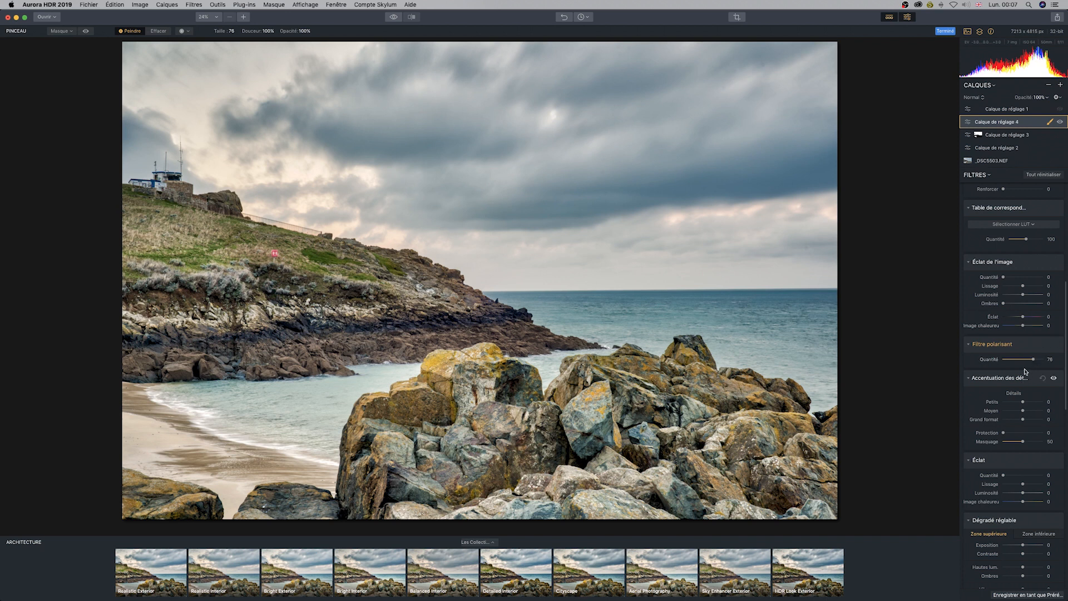
mouse_move(1034, 360)
mouse_down()
mouse_move(996, 359)
mouse_move(1014, 359)
mouse_up()
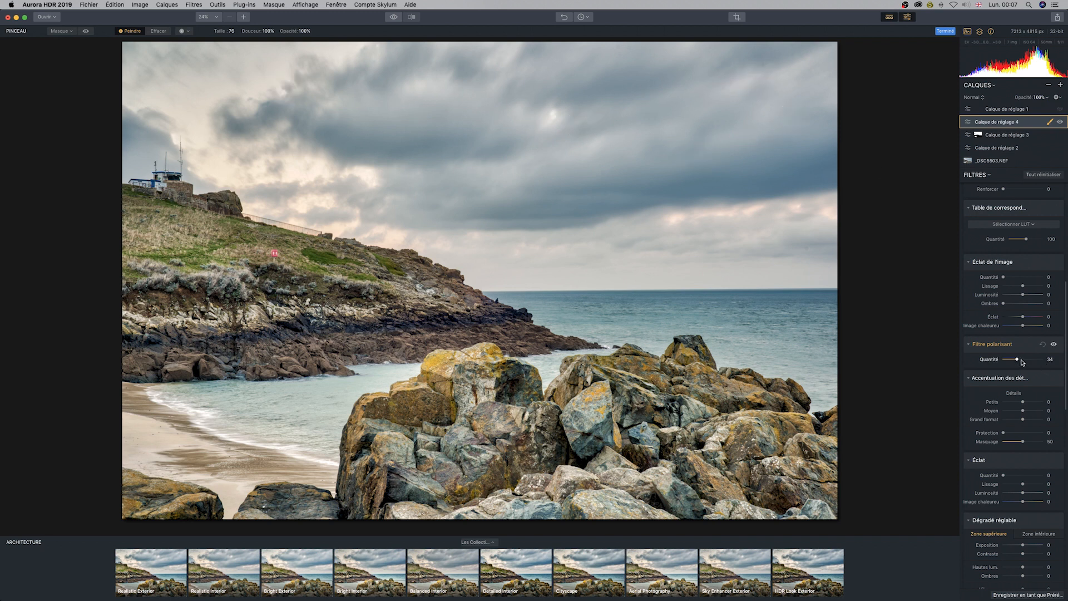
drag(1021, 360, 1050, 360)
double_click(1050, 360)
drag(1002, 359, 1015, 360)
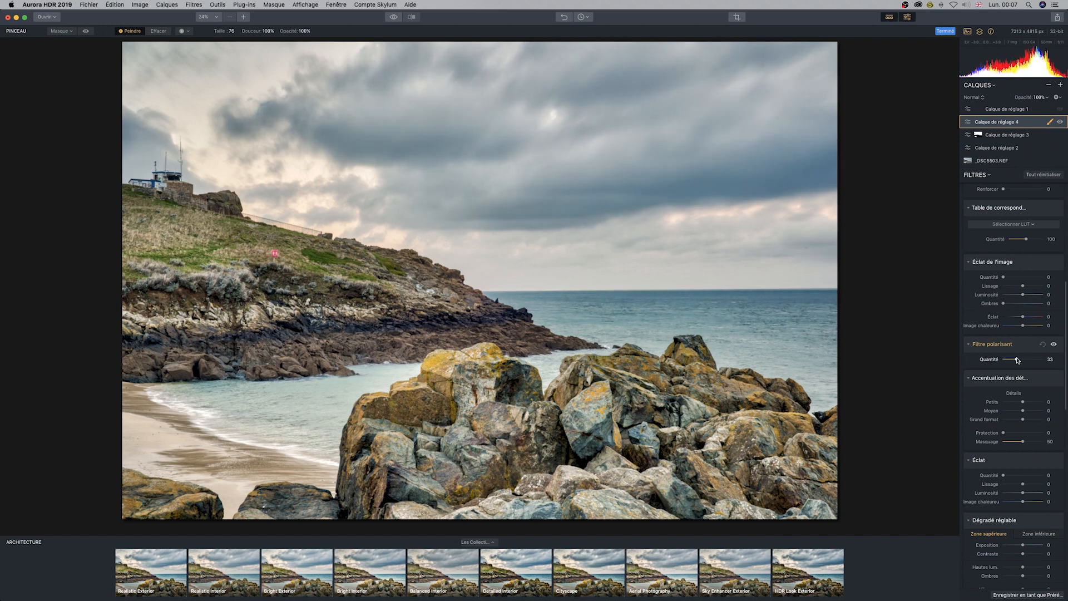